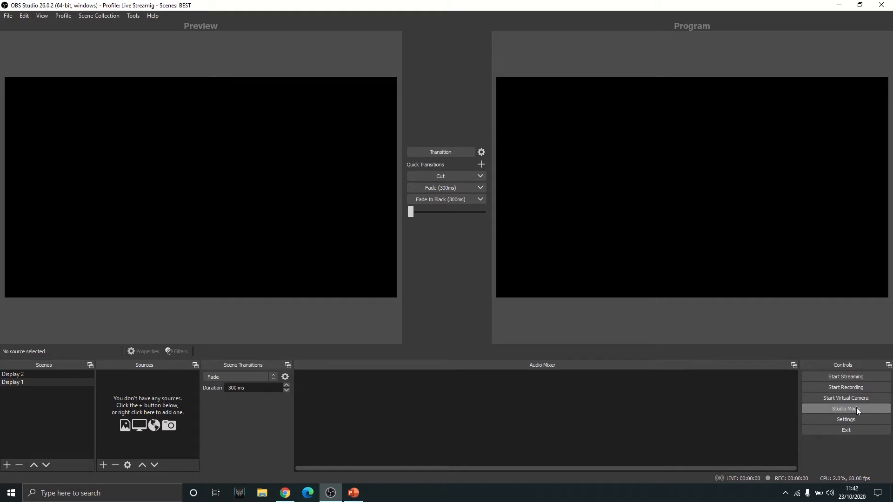
{"action": "left_click", "coordinate": [854, 409]}
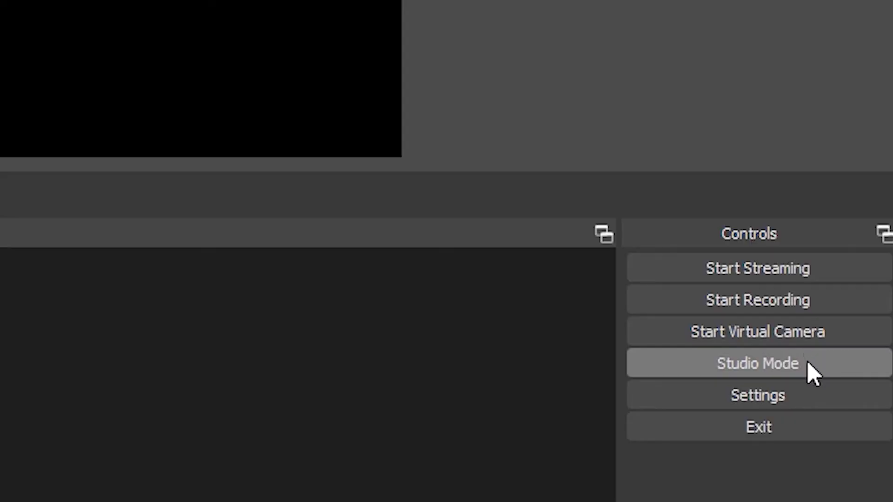
{"action": "left_click", "coordinate": [808, 363]}
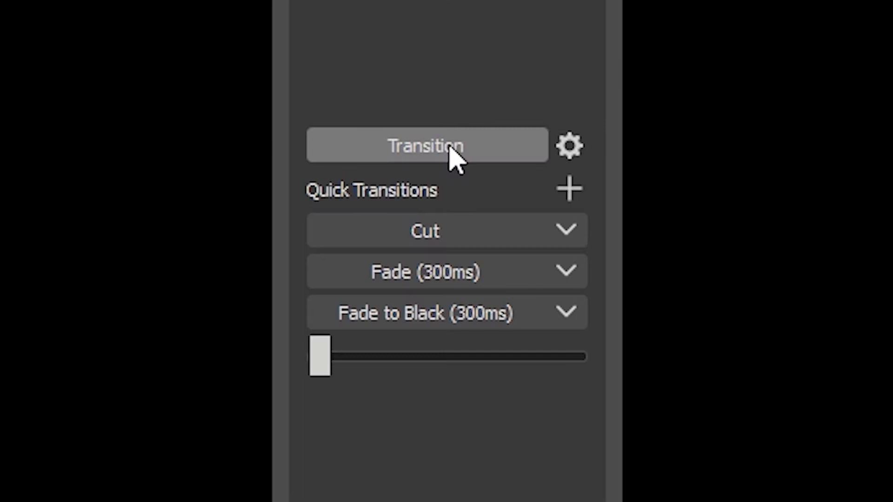
{"action": "left_click", "coordinate": [452, 155]}
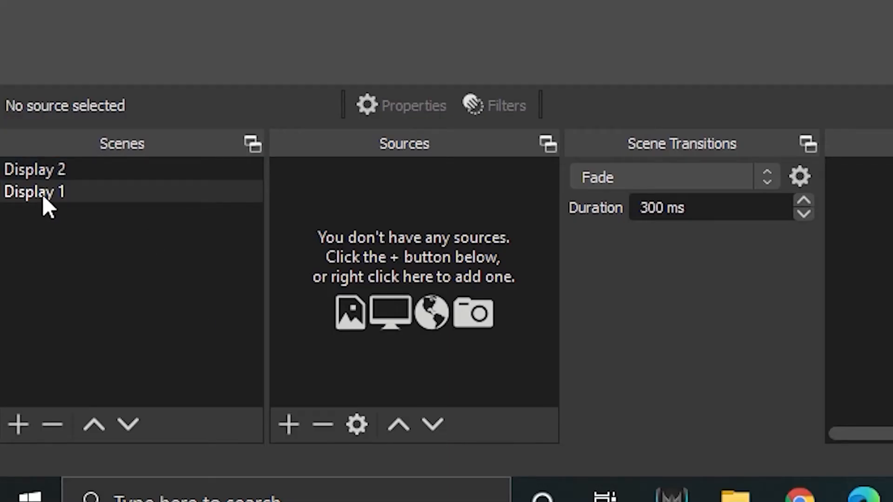
- Add the existing Triton 300 WebCam video capture device as a source in the Display 1 scene
{"action": "left_click", "coordinate": [58, 209]}
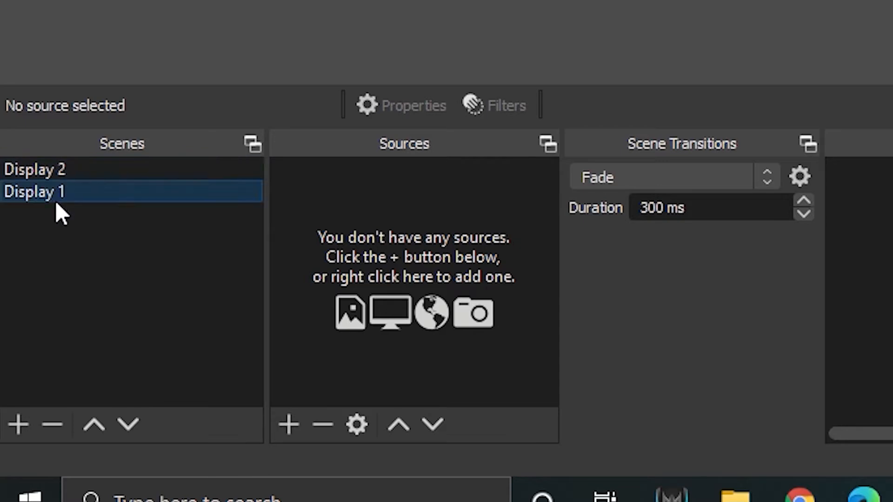
{"action": "left_click", "coordinate": [65, 178]}
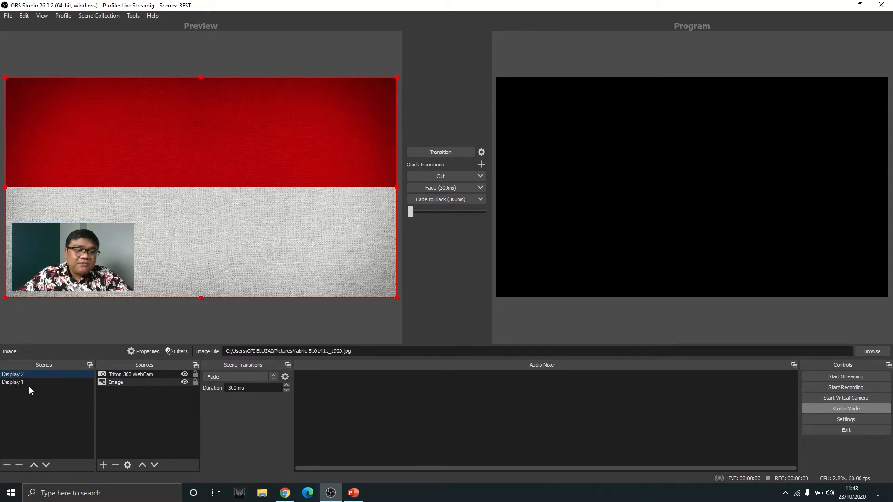
{"action": "left_click", "coordinate": [46, 384]}
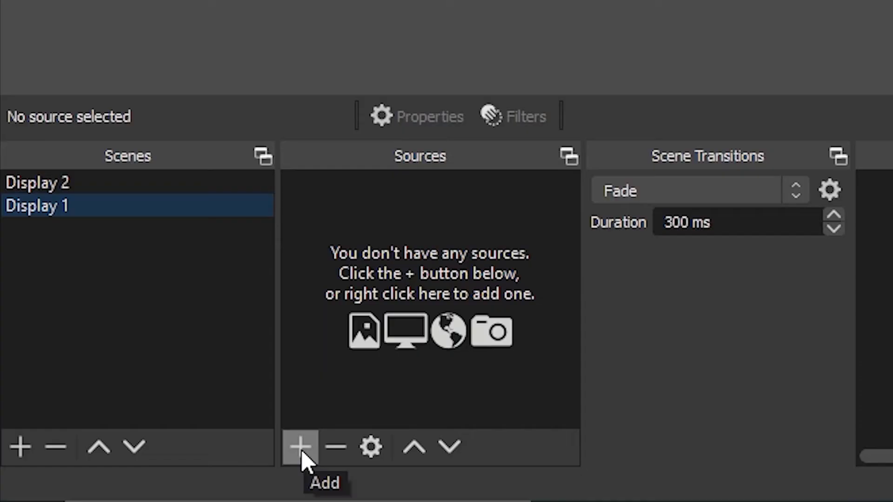
{"action": "left_click", "coordinate": [302, 451]}
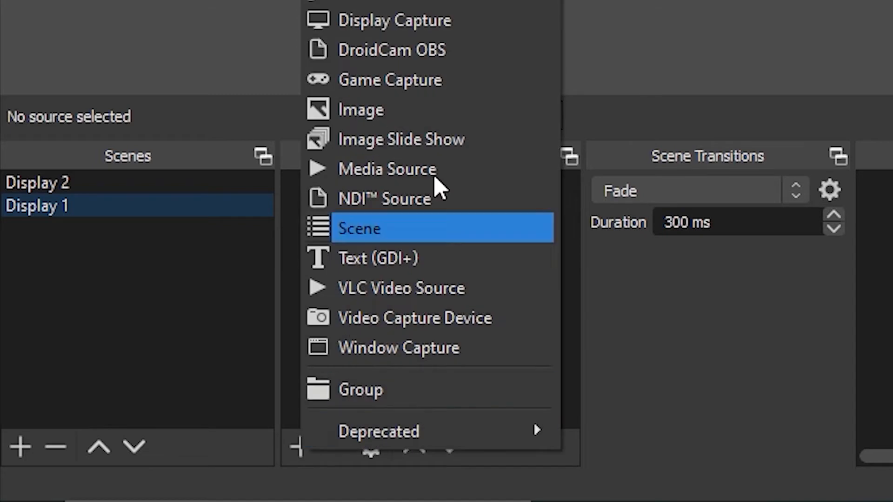
{"action": "left_click", "coordinate": [414, 327]}
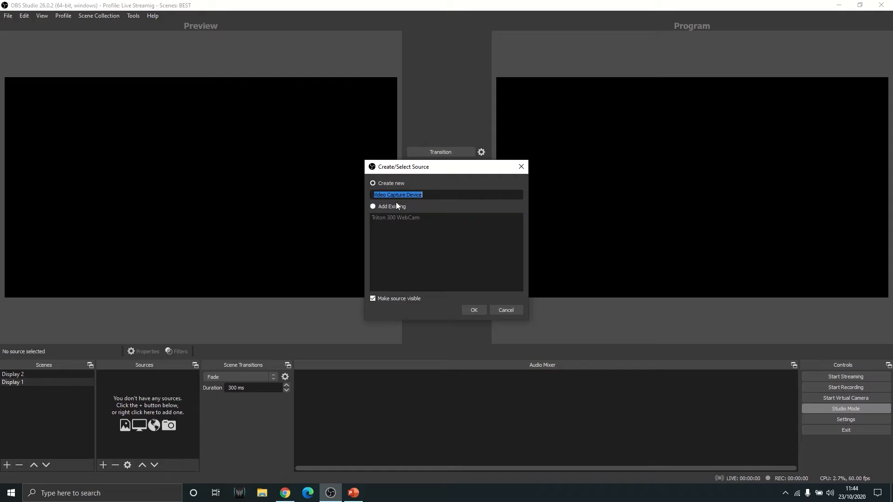
{"action": "left_click", "coordinate": [392, 207]}
{"action": "left_click", "coordinate": [406, 219]}
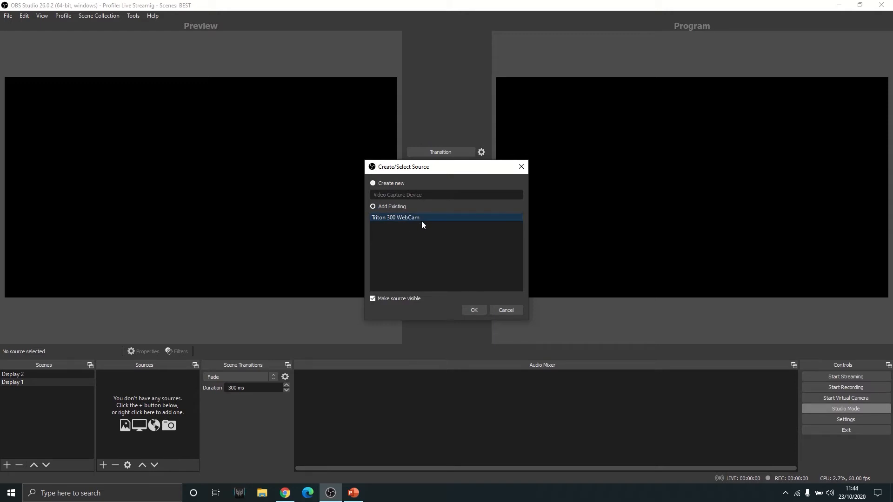
{"action": "left_click", "coordinate": [474, 310]}
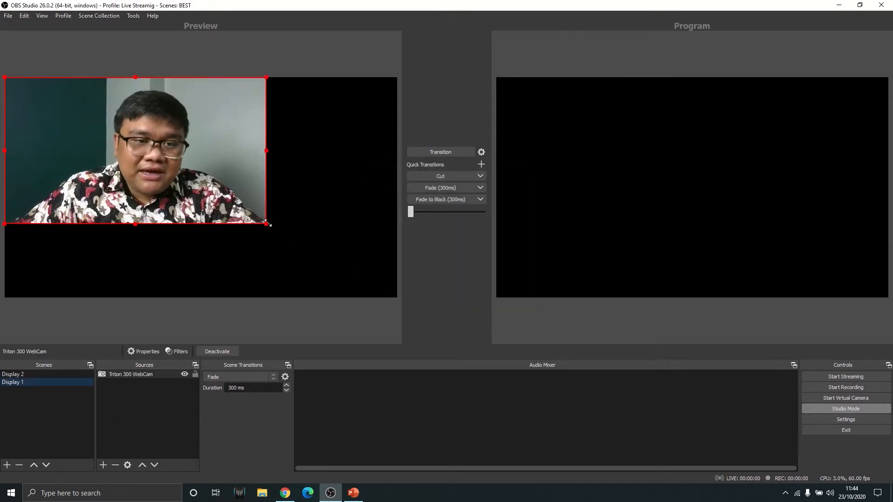
- Enlarge the webcam source to fill the preview canvas and transition the scene to the program output
{"action": "left_click_drag", "start_coordinate": [267, 225], "coordinate": [397, 297]}
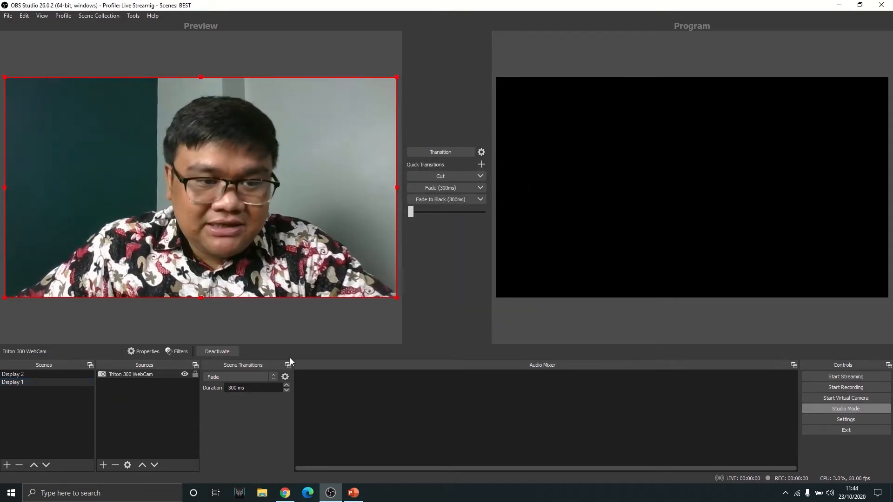
{"action": "left_click", "coordinate": [131, 396]}
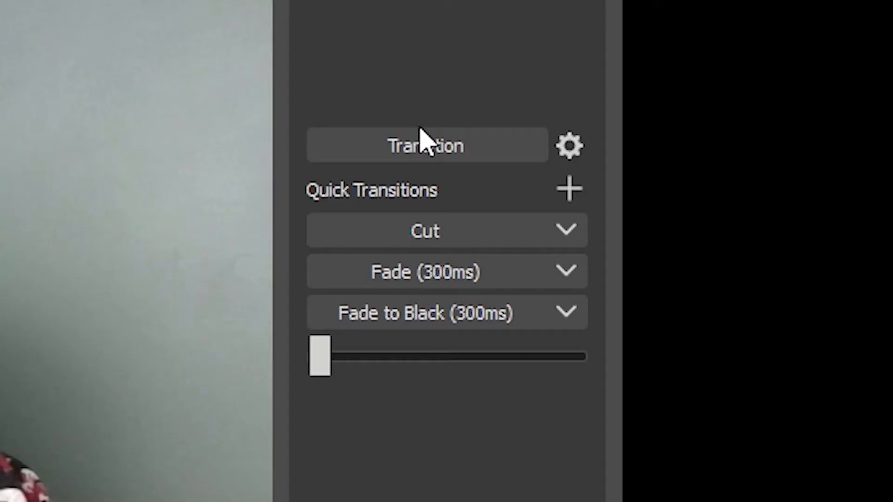
{"action": "left_click", "coordinate": [441, 151]}
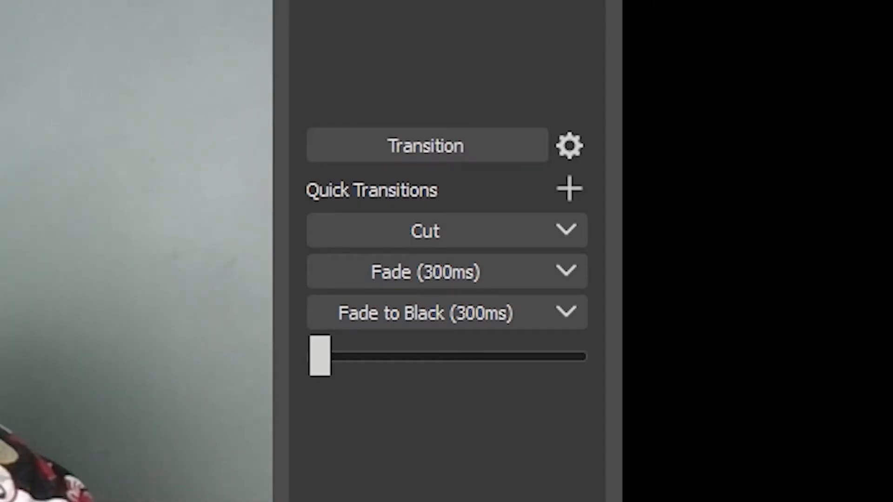
{"action": "left_click", "coordinate": [492, 157]}
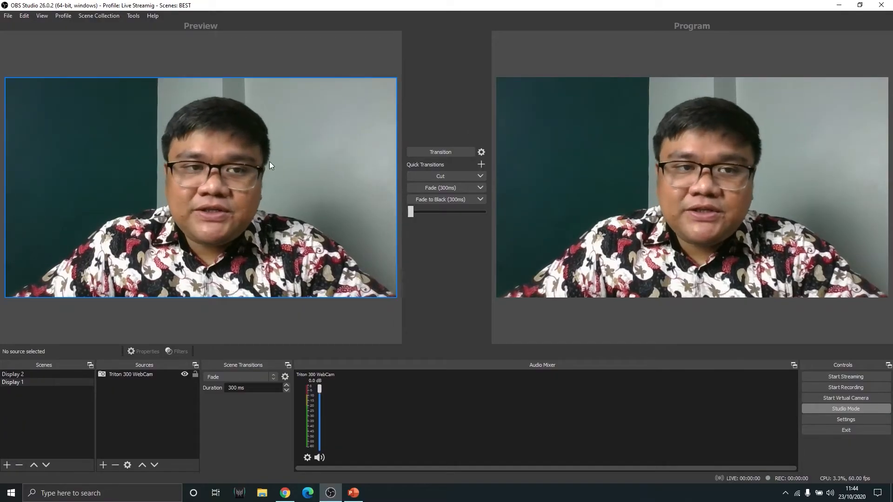
- Add the existing Image source to the Display 1 scene
{"action": "left_click", "coordinate": [50, 382]}
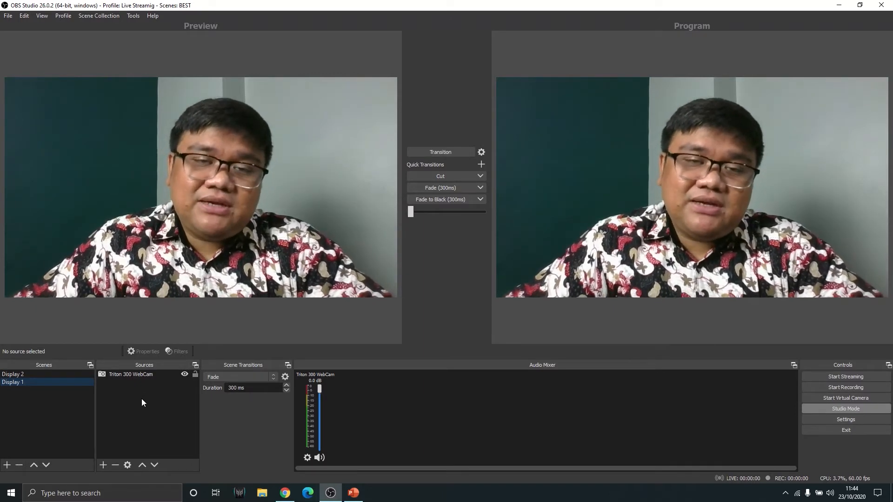
{"action": "left_click", "coordinate": [141, 375]}
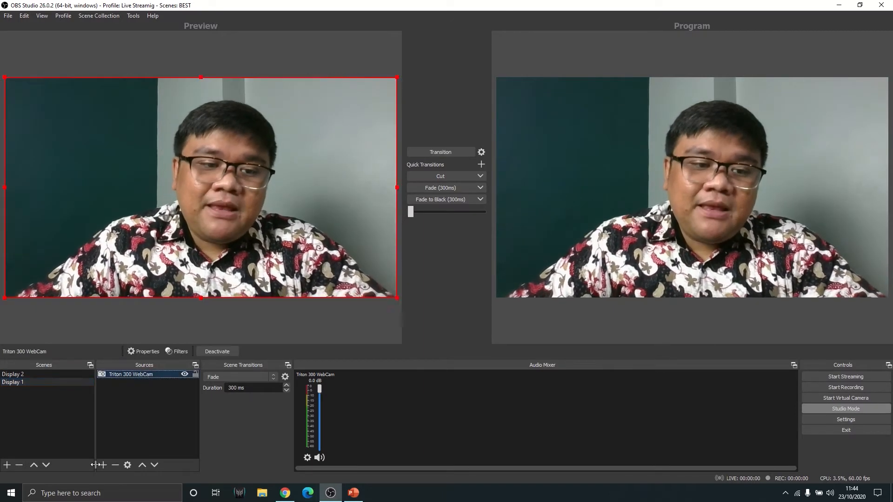
{"action": "left_click", "coordinate": [103, 465]}
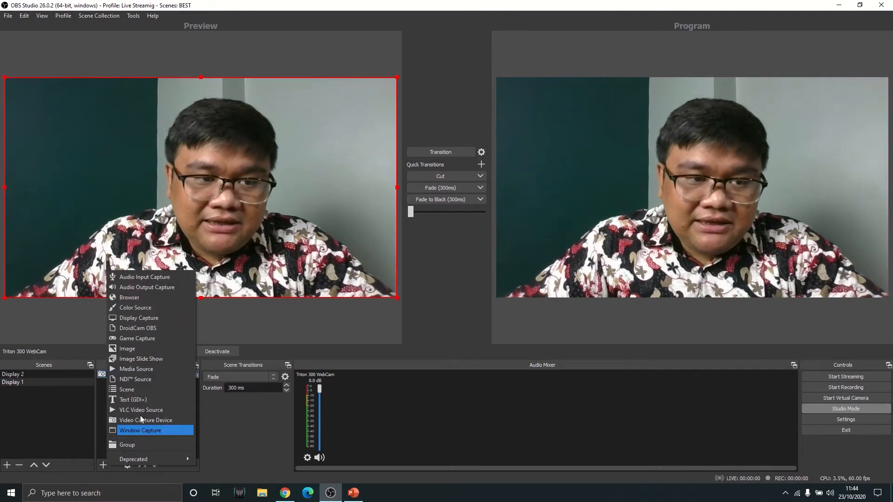
{"action": "left_click", "coordinate": [164, 349]}
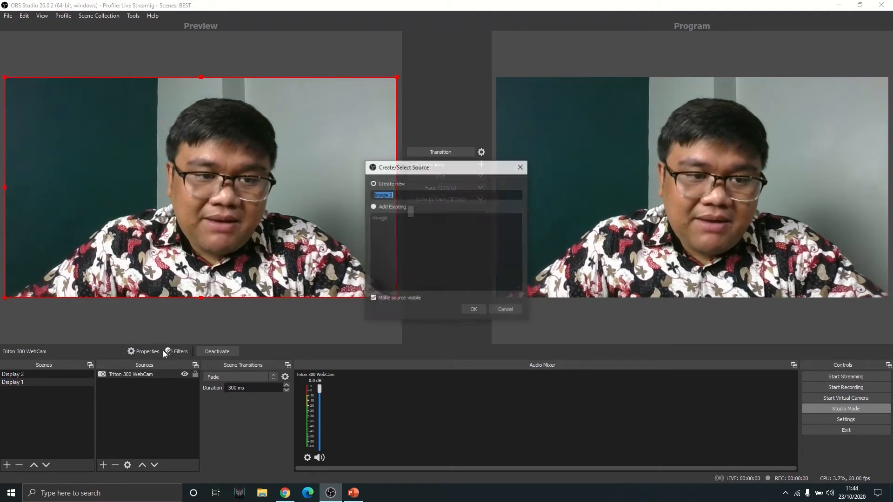
{"action": "left_click", "coordinate": [397, 208]}
{"action": "left_click", "coordinate": [382, 220]}
{"action": "left_click", "coordinate": [473, 310]}
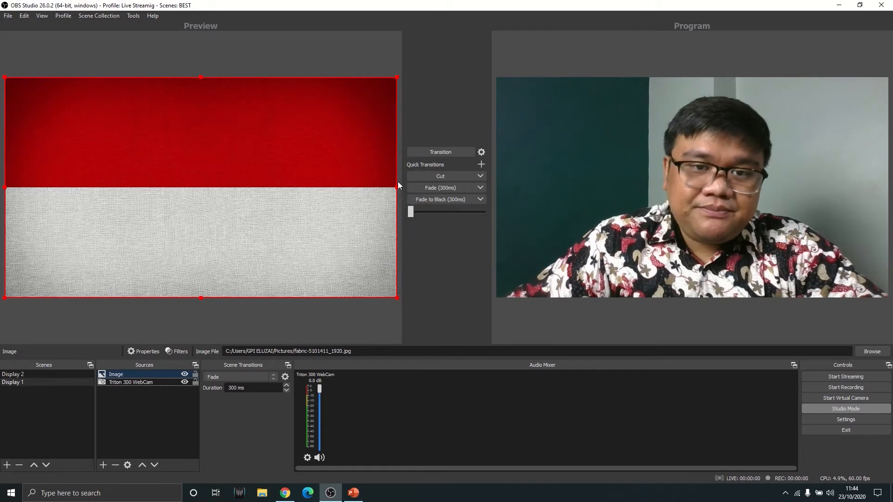
- Shrink the flag image to about a third of the canvas width and place it near the upper-left corner over the webcam
{"action": "left_click_drag", "start_coordinate": [397, 186], "coordinate": [123, 193]}
{"action": "left_click", "coordinate": [164, 393]}
{"action": "left_click", "coordinate": [137, 374]}
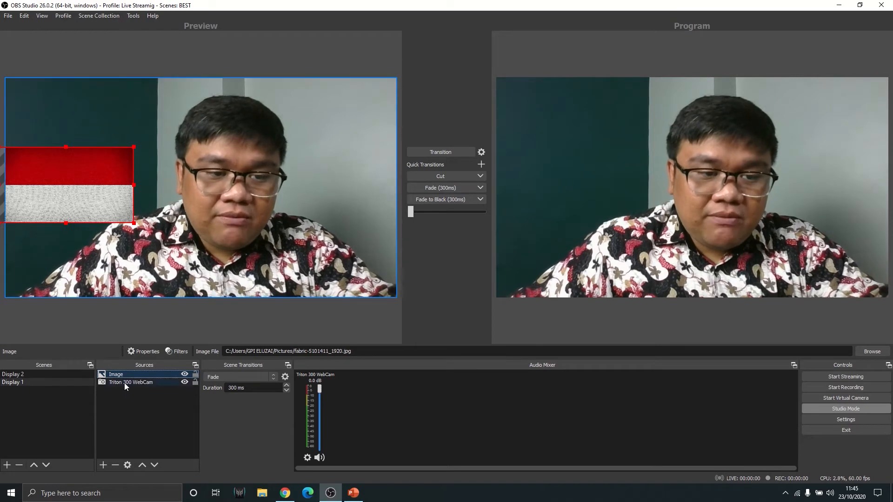
{"action": "left_click", "coordinate": [124, 383]}
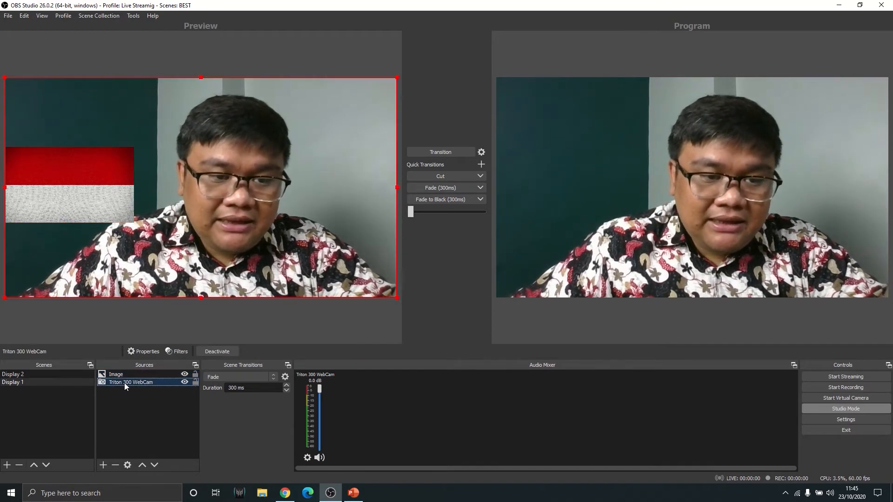
{"action": "left_click", "coordinate": [126, 374]}
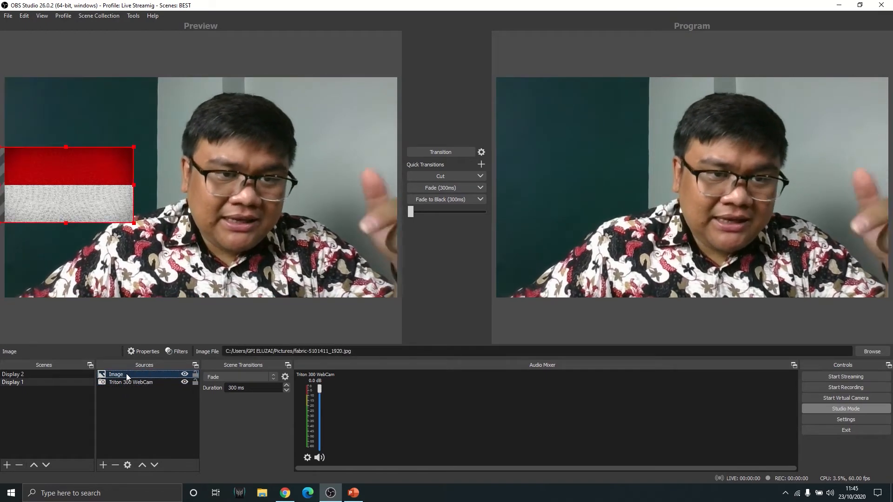
{"action": "left_click", "coordinate": [125, 384]}
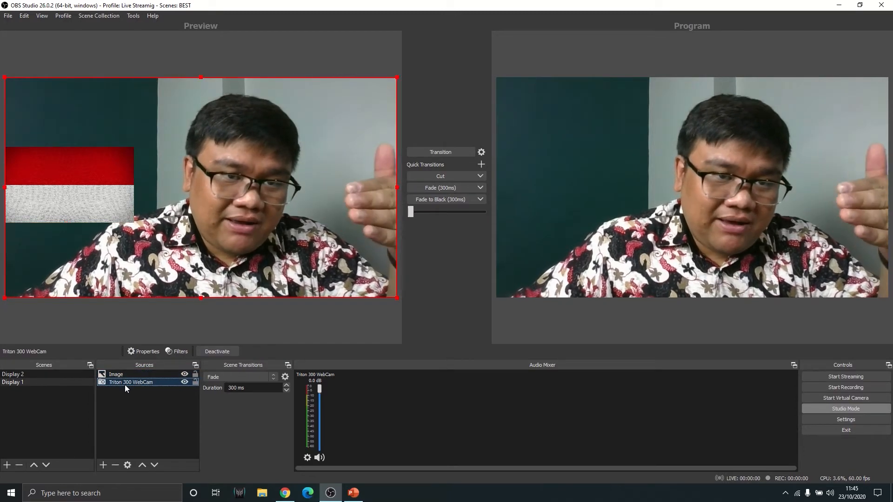
{"action": "left_click", "coordinate": [134, 375]}
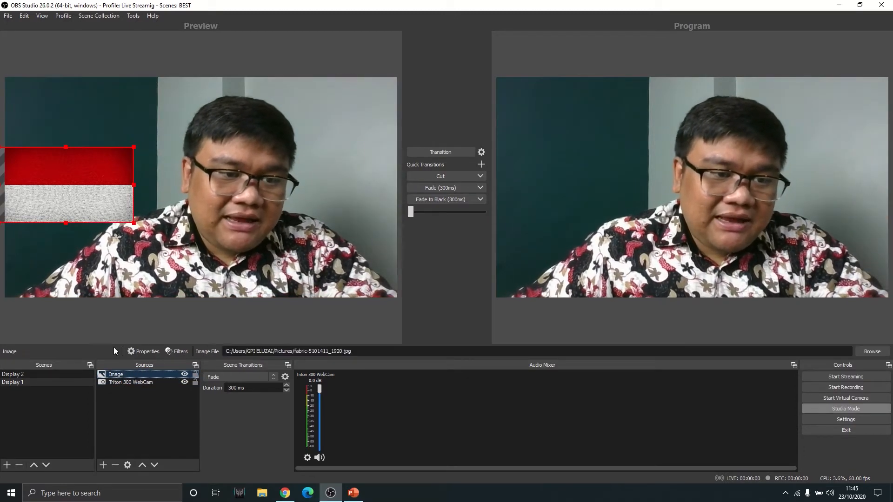
{"action": "left_click_drag", "start_coordinate": [70, 194], "coordinate": [124, 109]}
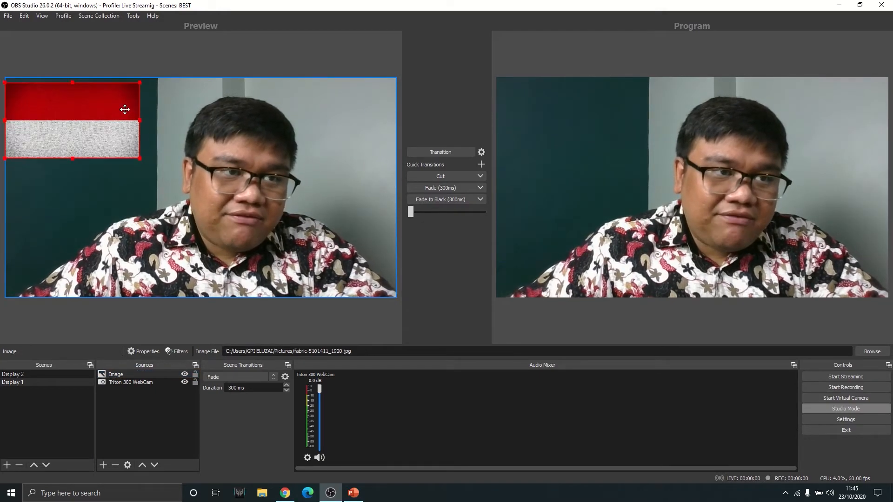
- Enlarge the flag image to cover the whole preview canvas and transition it to the program output
{"action": "left_click_drag", "start_coordinate": [139, 152], "coordinate": [397, 279]}
{"action": "left_click", "coordinate": [133, 382]}
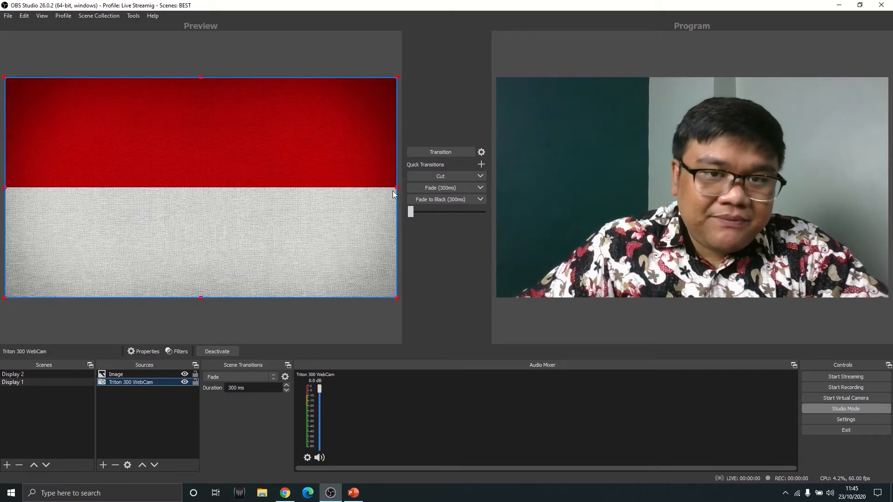
{"action": "left_click", "coordinate": [432, 153]}
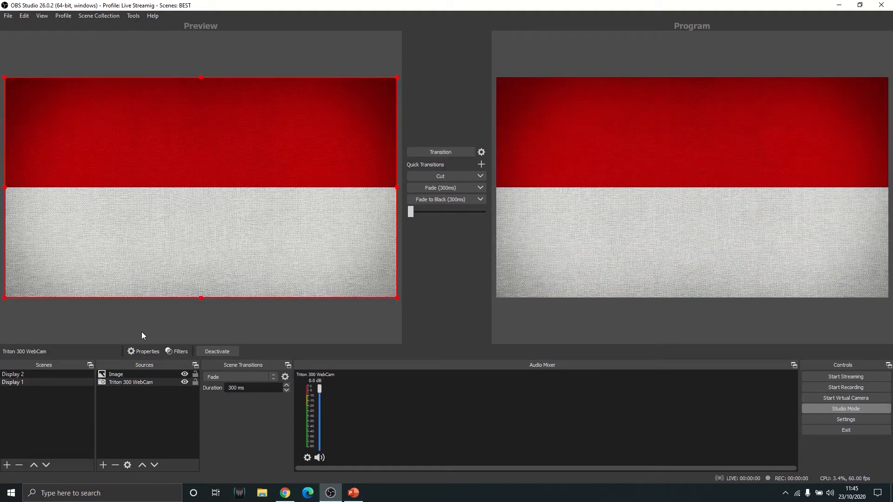
- Scale the flag image down from its upper-right corner and move it up along the canvas's left edge to the upper-left corner
{"action": "left_click", "coordinate": [134, 374]}
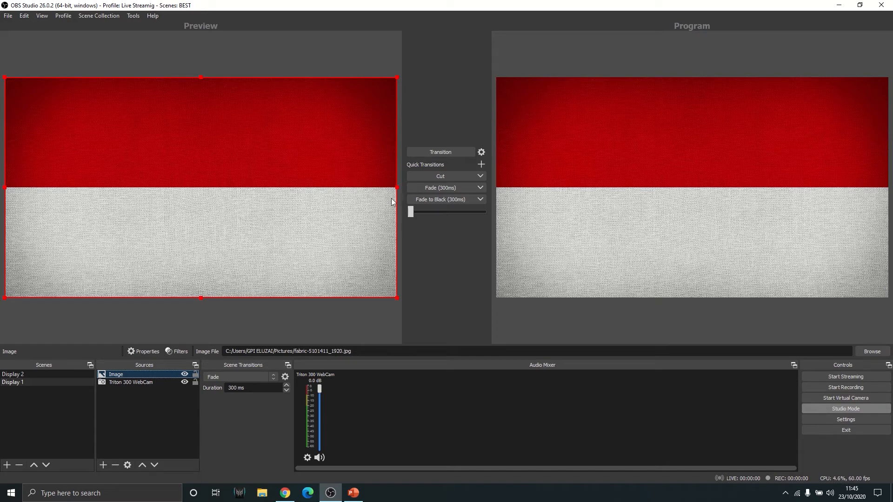
{"action": "left_click_drag", "start_coordinate": [400, 188], "coordinate": [396, 187]}
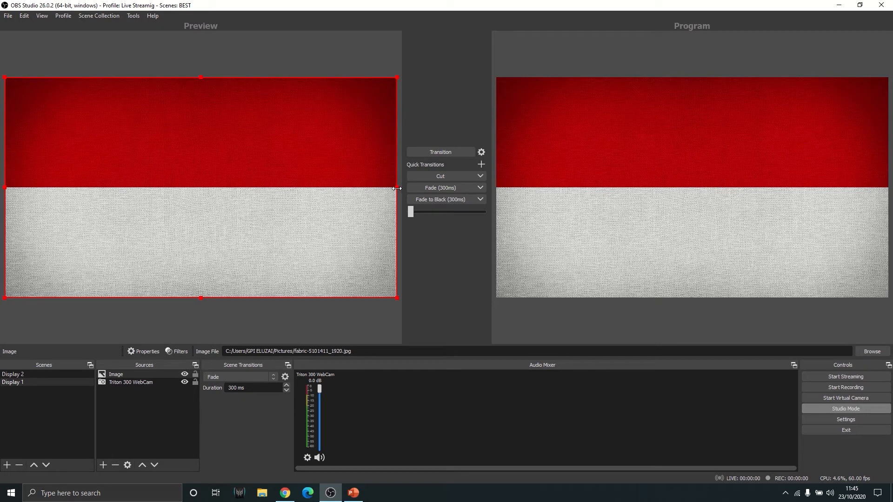
{"action": "left_click_drag", "start_coordinate": [396, 77], "coordinate": [153, 215]}
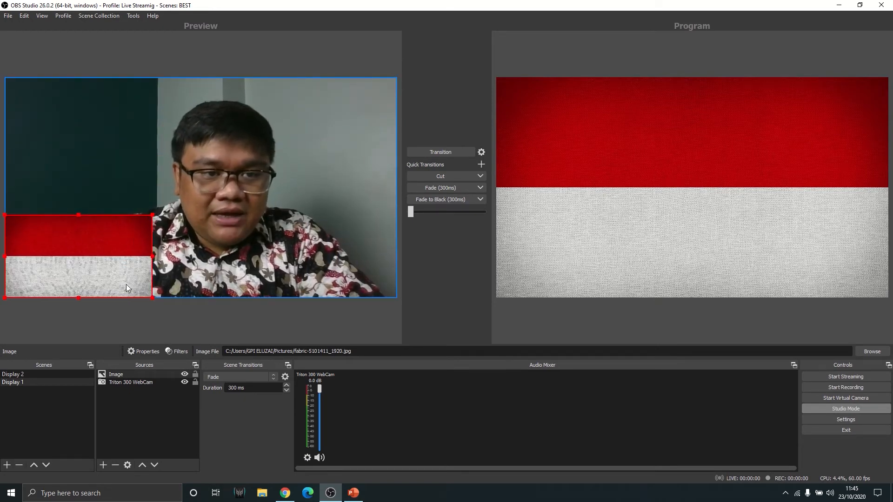
{"action": "left_click_drag", "start_coordinate": [124, 260], "coordinate": [125, 194]}
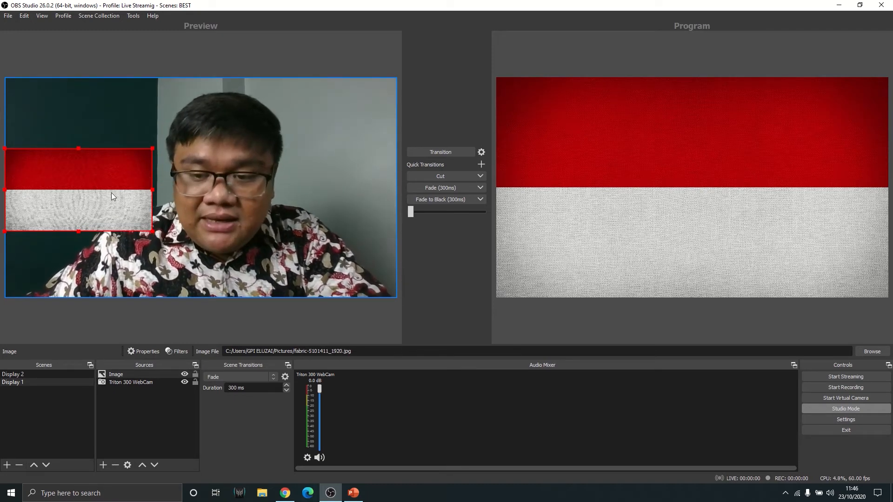
{"action": "left_click_drag", "start_coordinate": [108, 193], "coordinate": [104, 123]}
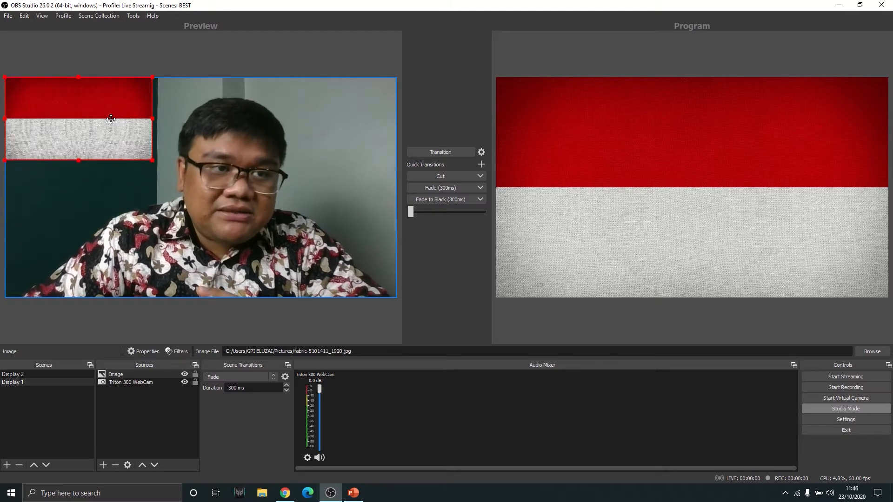
- Stretch the flag image back over the full canvas and move the Triton 300 WebCam source above Image in the source order
{"action": "left_click_drag", "start_coordinate": [153, 162], "coordinate": [396, 297]}
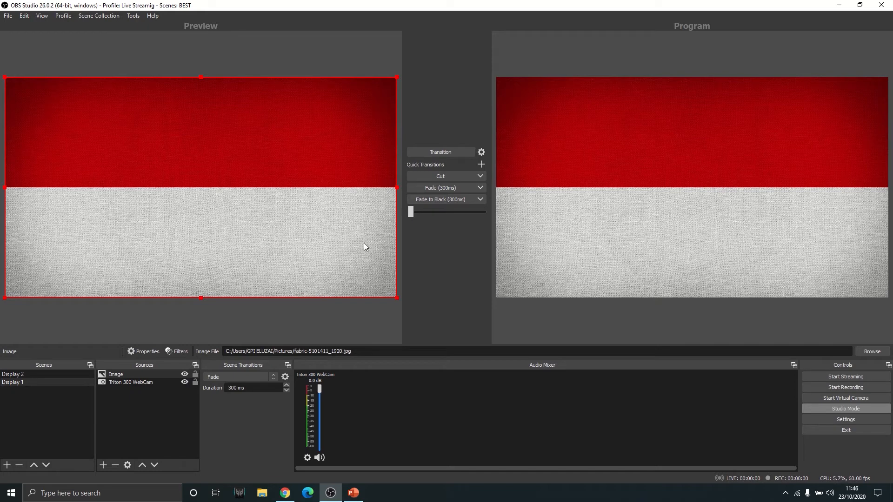
{"action": "left_click", "coordinate": [151, 384]}
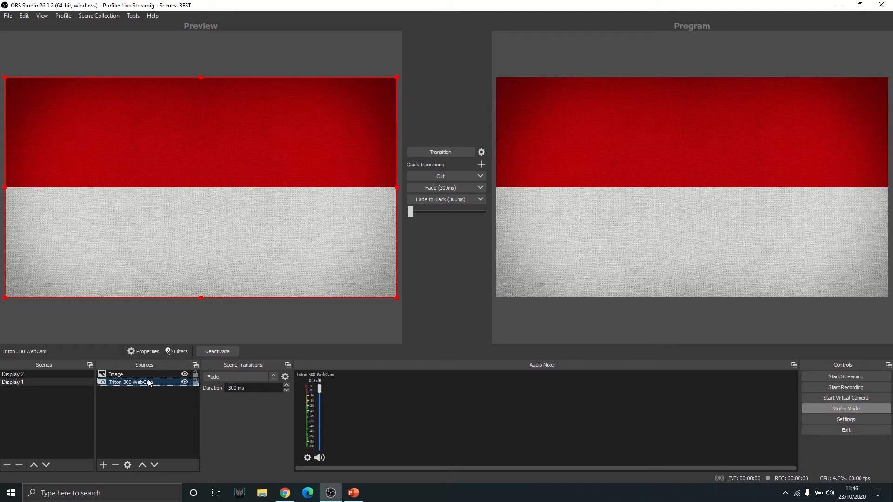
{"action": "left_click_drag", "start_coordinate": [148, 378], "coordinate": [147, 373]}
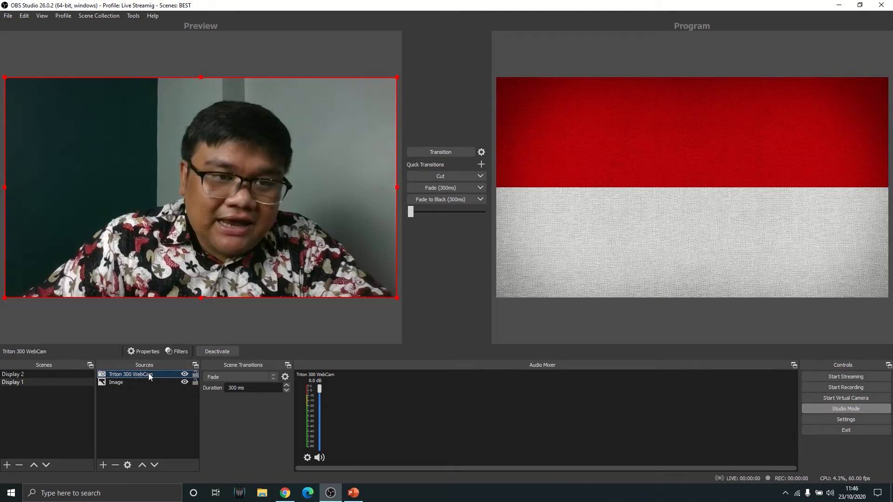
- Transition the full-canvas webcam to program, move Triton 300 WebCam below Image in the source order, and transition the flag to program
{"action": "left_click", "coordinate": [416, 152]}
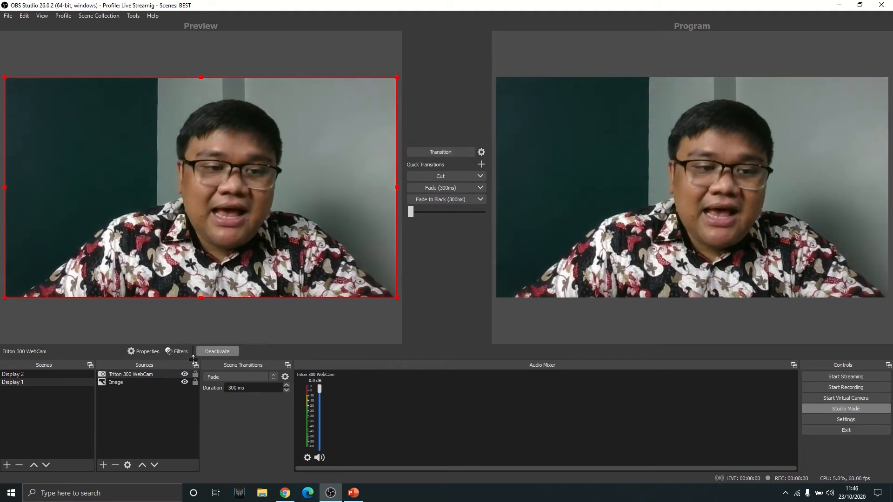
{"action": "left_click_drag", "start_coordinate": [153, 375], "coordinate": [157, 381]}
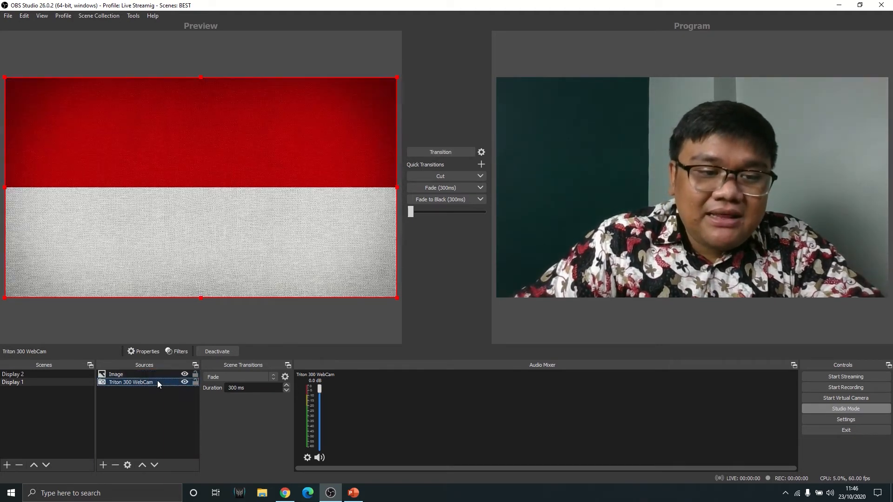
{"action": "left_click", "coordinate": [455, 152]}
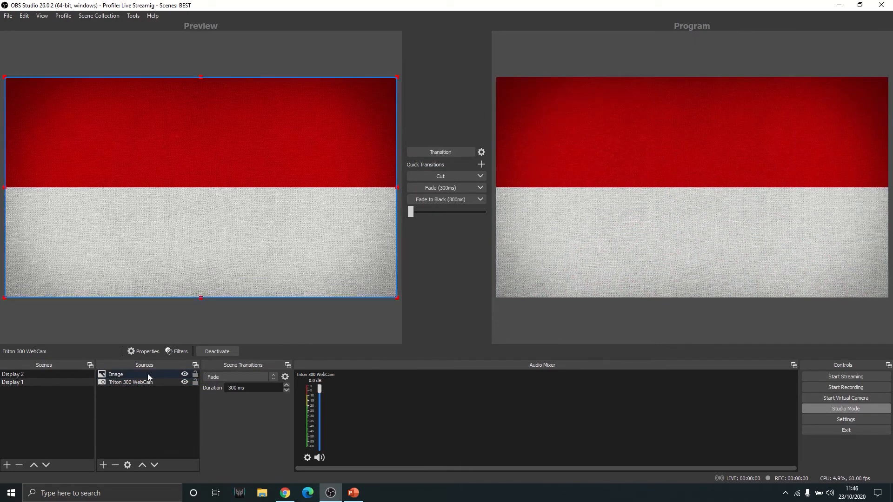
- Toggle the Image source's visibility off and on, leaving it shown, and transition the flag to program
{"action": "left_click", "coordinate": [185, 374]}
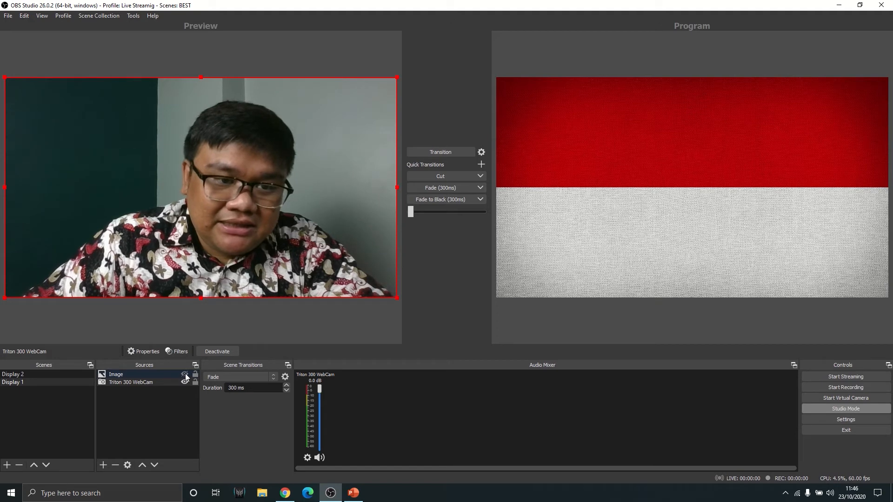
{"action": "left_click", "coordinate": [185, 374]}
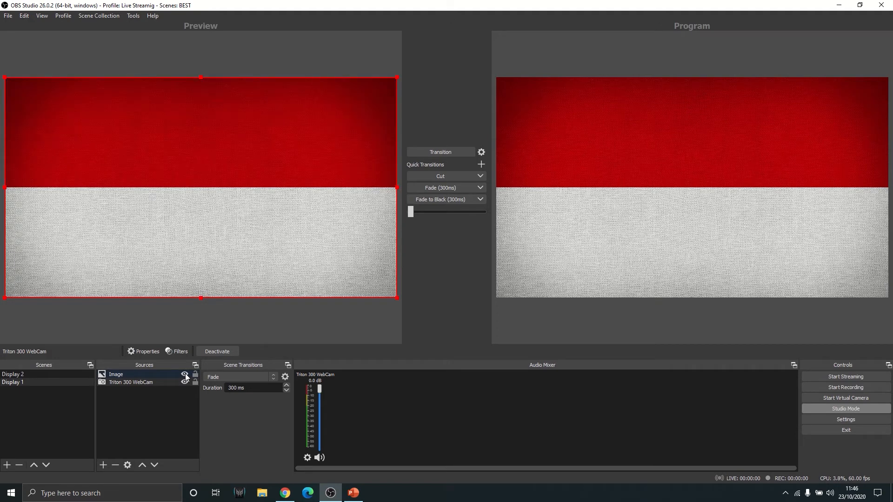
{"action": "left_click", "coordinate": [184, 375]}
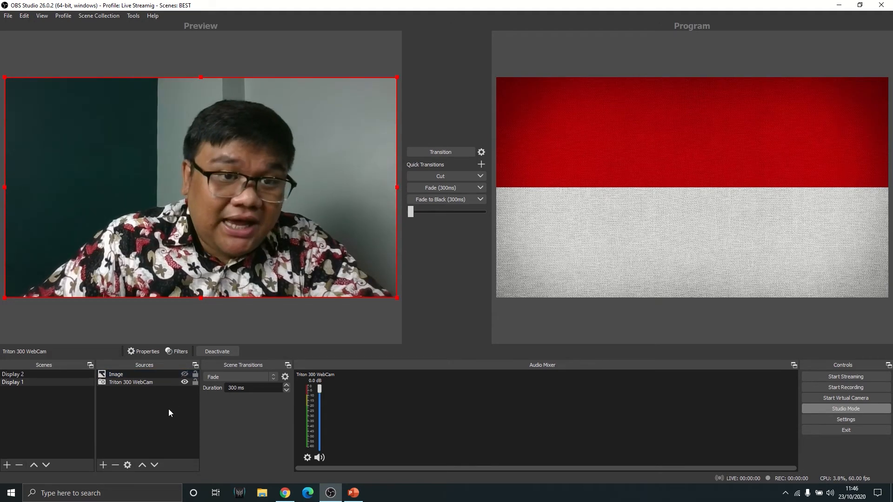
{"action": "left_click", "coordinate": [163, 374]}
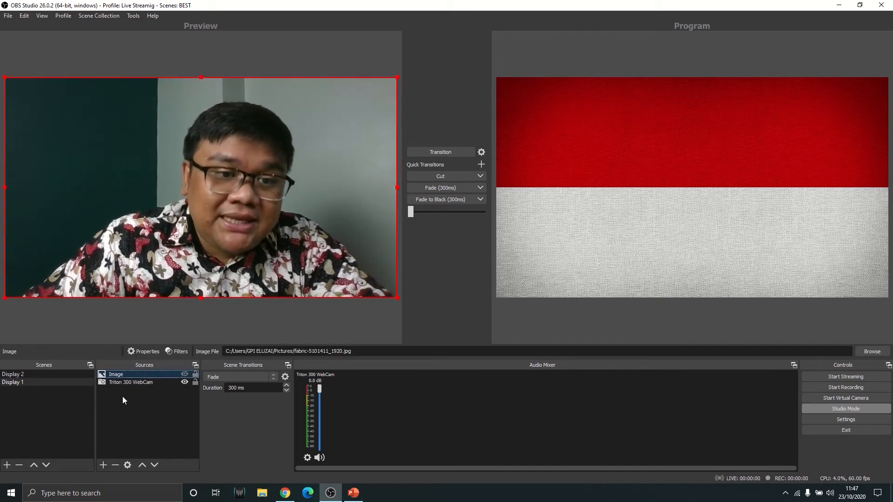
{"action": "left_click", "coordinate": [185, 374]}
{"action": "left_click", "coordinate": [426, 155]}
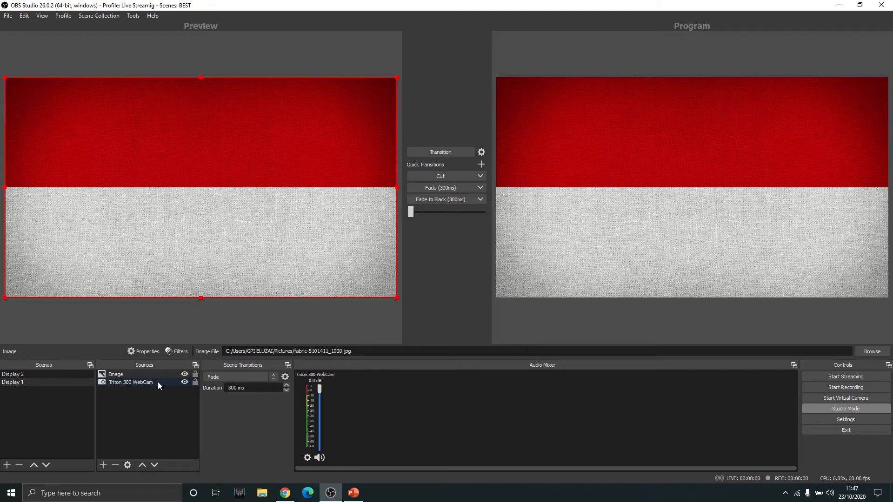
- Hide the Image source in Display 1 and transition the webcam-only view to program
{"action": "left_click", "coordinate": [185, 374]}
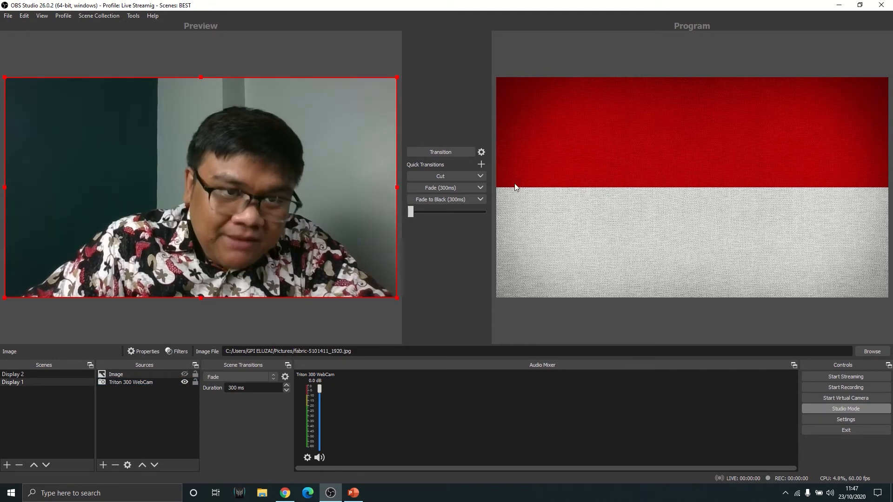
{"action": "left_click", "coordinate": [445, 153]}
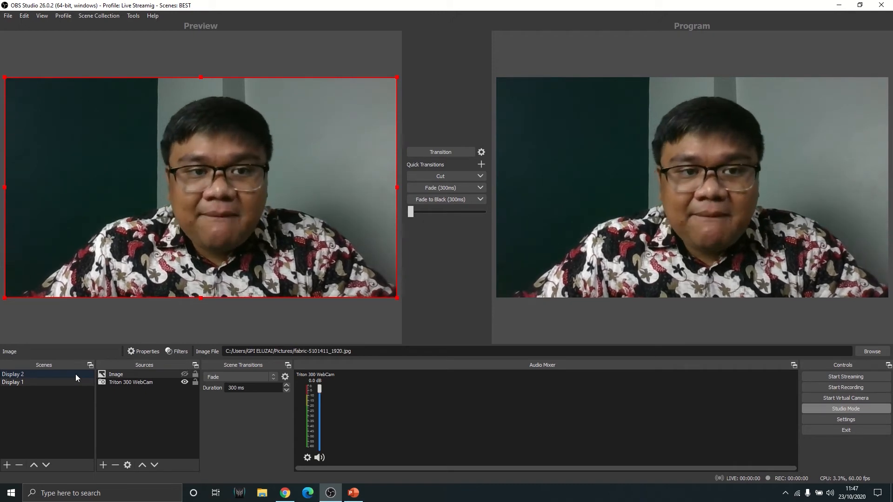
{"action": "left_click", "coordinate": [64, 382]}
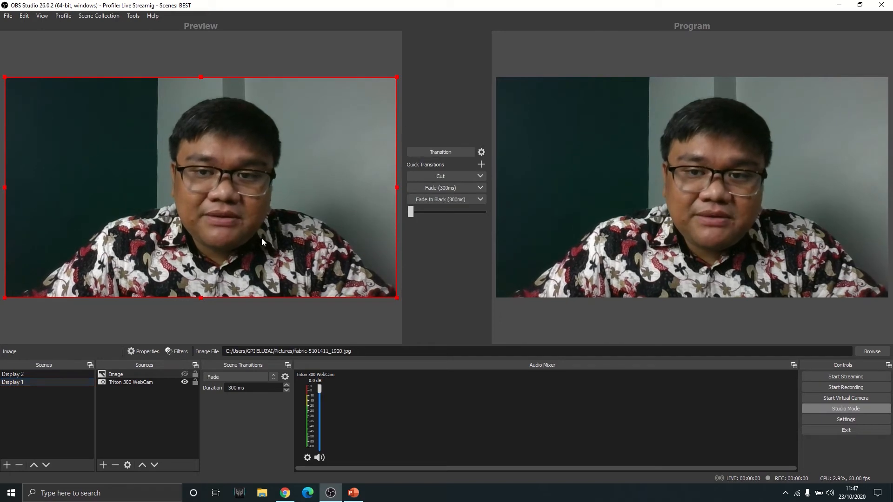
- Transition the Display 2 scene to program and switch the program output back to Display 1
{"action": "left_click", "coordinate": [49, 374]}
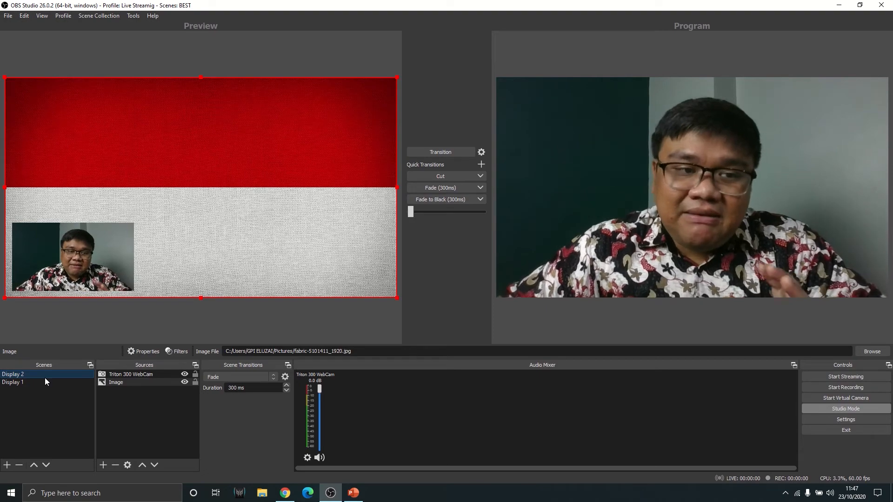
{"action": "left_click", "coordinate": [434, 153]}
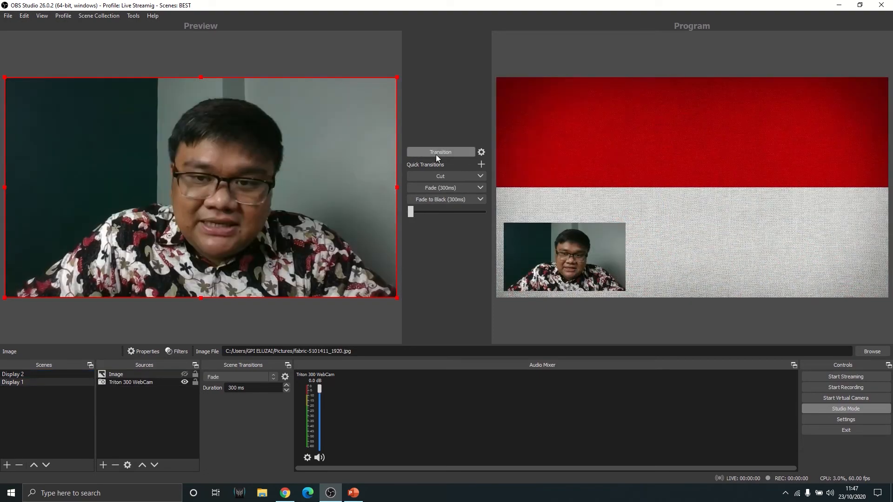
{"action": "left_click", "coordinate": [59, 375]}
{"action": "left_click", "coordinate": [49, 384]}
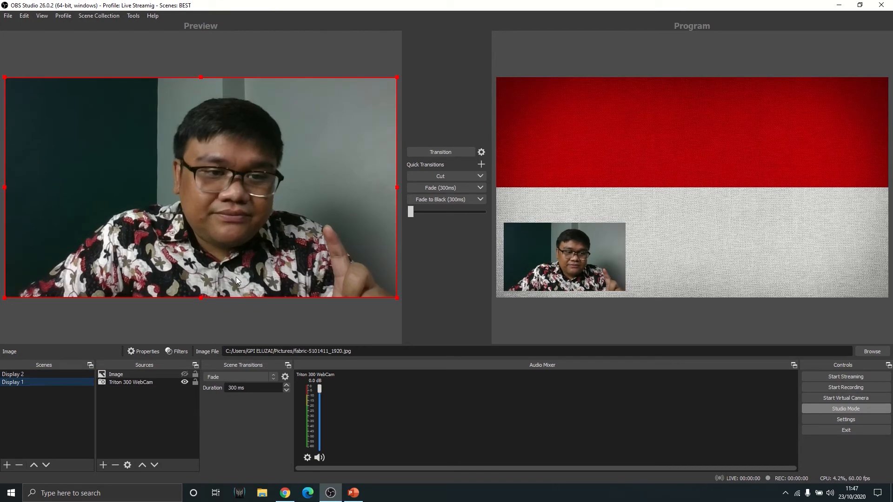
{"action": "left_click", "coordinate": [441, 152]}
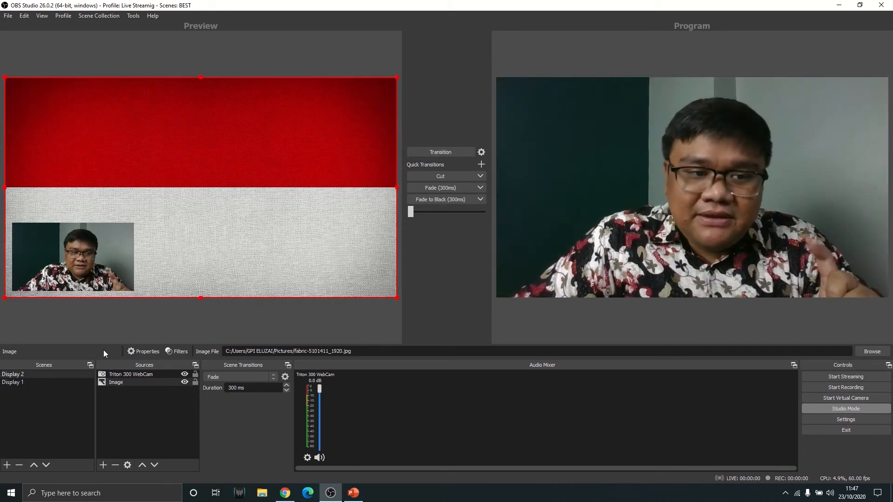
- Return to the Display 1 scene, show its Image source again, and move it below Triton 300 WebCam
{"action": "left_click", "coordinate": [154, 374]}
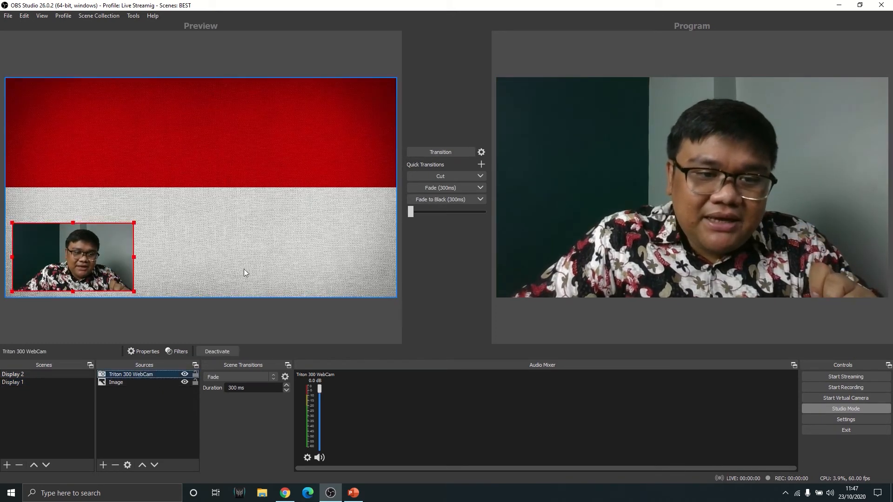
{"action": "left_click", "coordinate": [49, 383]}
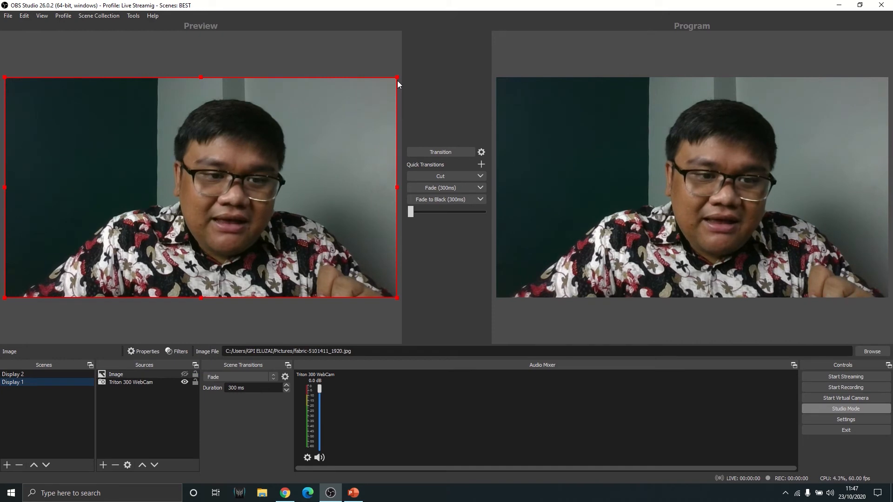
{"action": "left_click", "coordinate": [185, 375]}
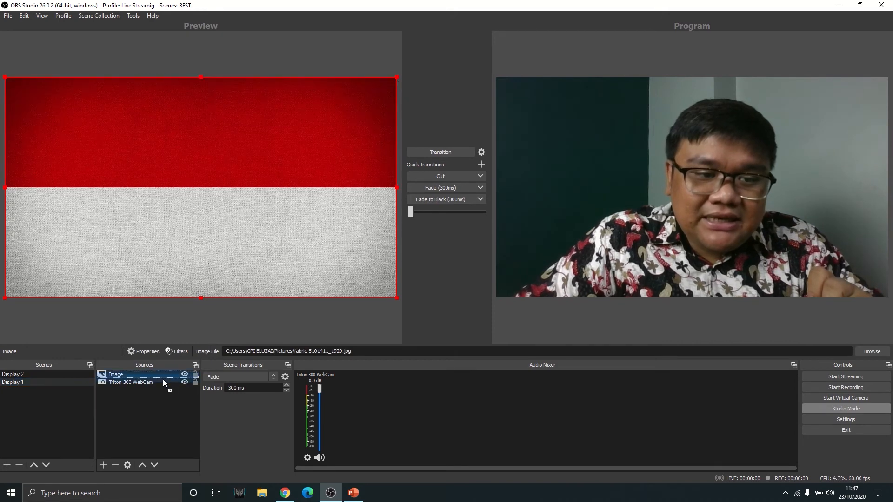
{"action": "left_click_drag", "start_coordinate": [163, 379], "coordinate": [164, 387]}
- Shrink the webcam to about a quarter of the canvas width in the lower-left corner and transition the scene to program
{"action": "left_click", "coordinate": [367, 103]}
{"action": "left_click_drag", "start_coordinate": [397, 77], "coordinate": [99, 244]}
{"action": "left_click", "coordinate": [448, 155]}
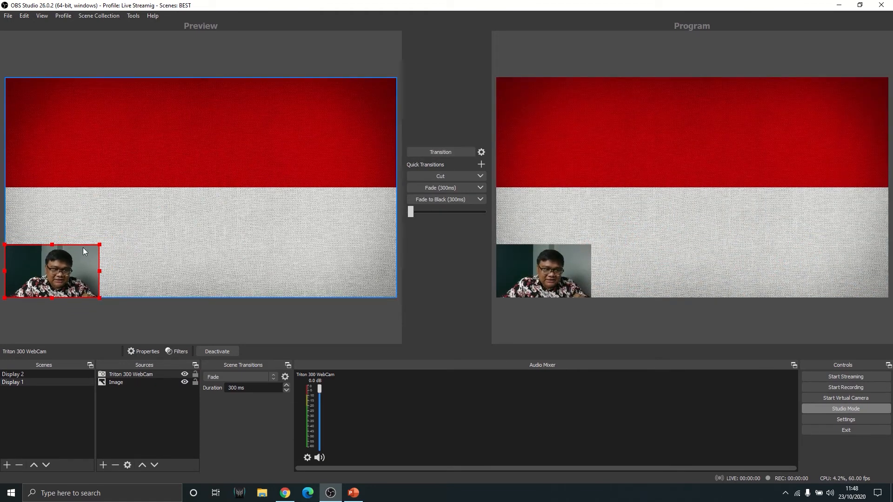
- Enlarge the webcam to the full canvas and shrink it back to the lower-left corner, transitioning each layout to program
{"action": "left_click_drag", "start_coordinate": [100, 245], "coordinate": [396, 77]}
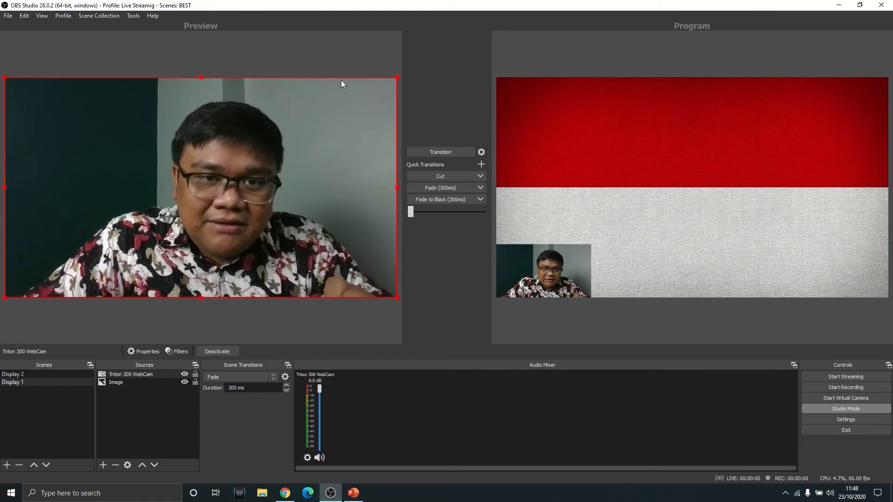
{"action": "left_click", "coordinate": [428, 149]}
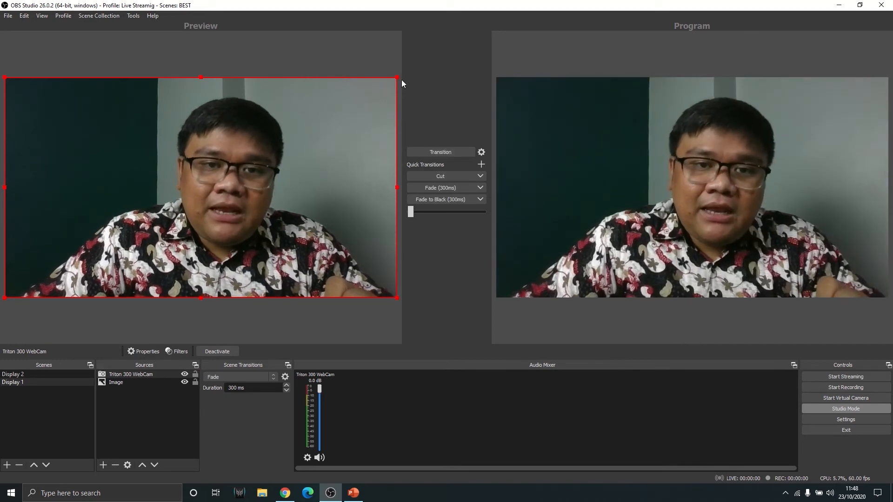
{"action": "left_click_drag", "start_coordinate": [397, 78], "coordinate": [100, 271]}
{"action": "left_click", "coordinate": [433, 155]}
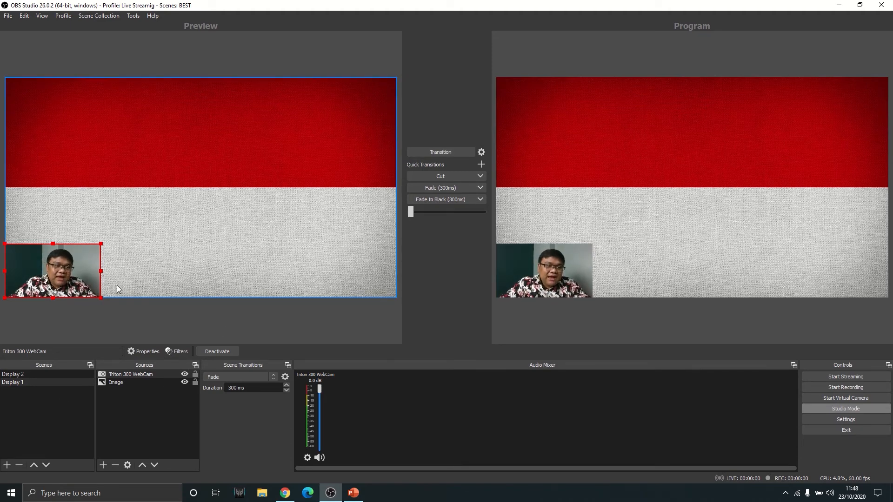
- Preview Display 2, return to Display 1, stretch its webcam over the full canvas, and transition it to program
{"action": "left_click", "coordinate": [56, 376]}
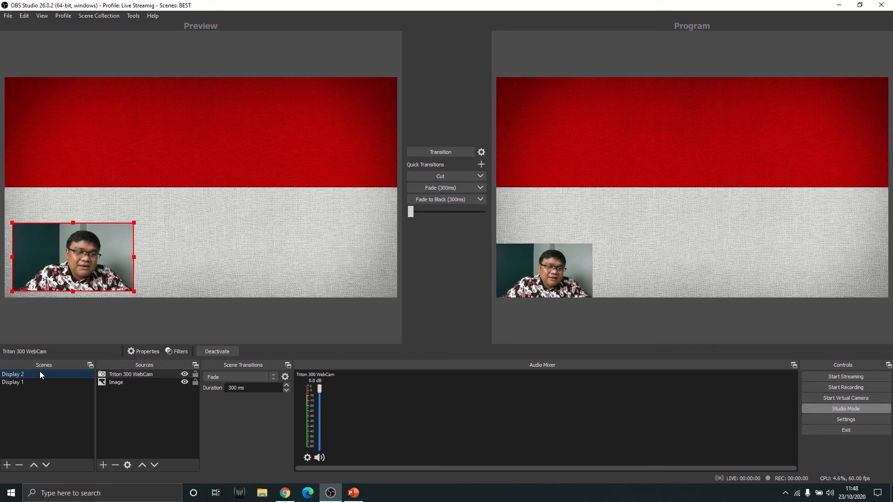
{"action": "left_click", "coordinate": [53, 383]}
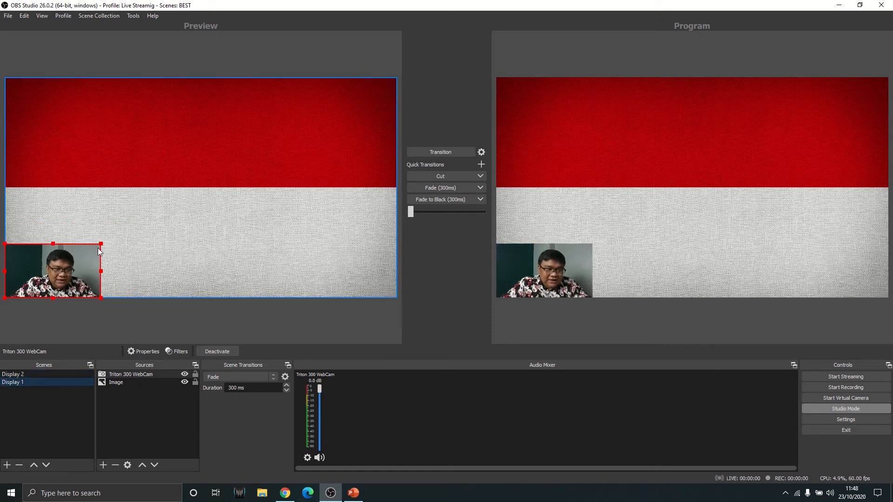
{"action": "left_click_drag", "start_coordinate": [102, 243], "coordinate": [395, 124]}
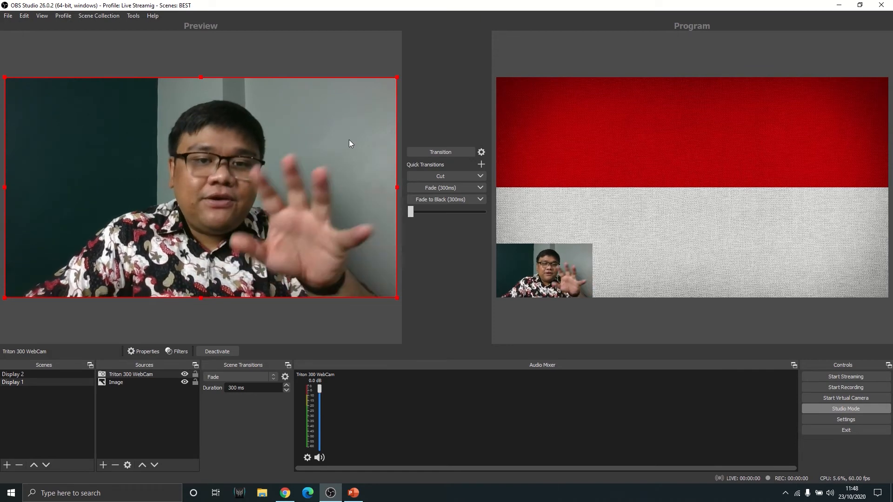
{"action": "left_click", "coordinate": [64, 381]}
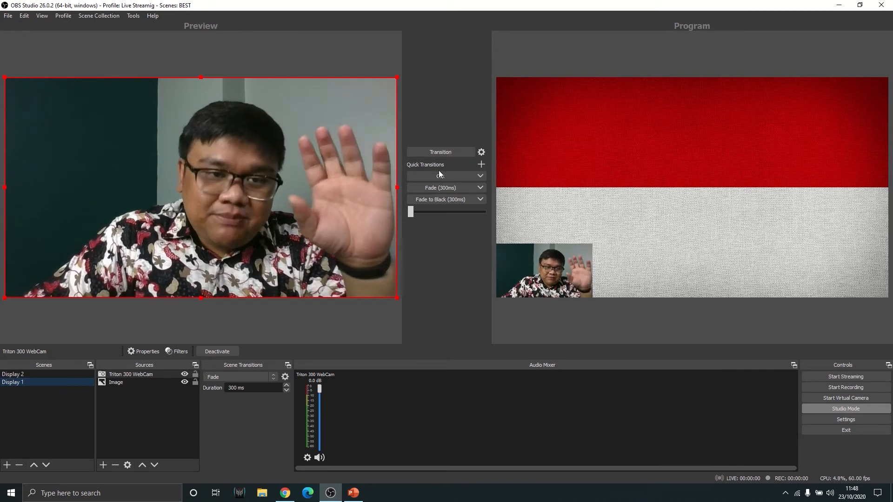
{"action": "left_click", "coordinate": [456, 154]}
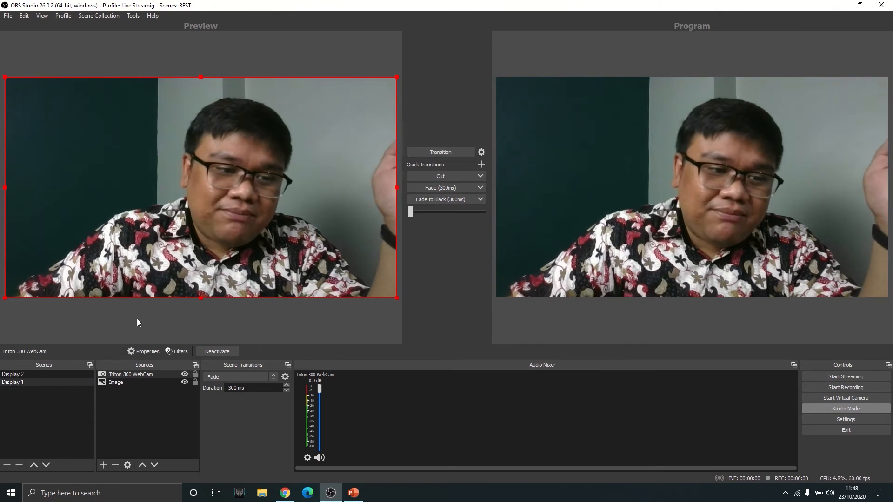
- Alternate the program output from Display 1's full-canvas webcam to Display 2 and back using transitions
{"action": "left_click", "coordinate": [80, 375]}
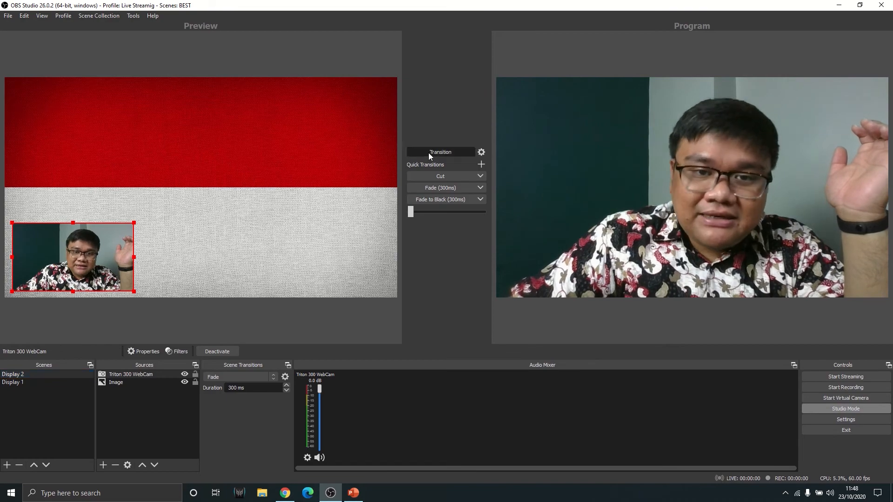
{"action": "left_click", "coordinate": [428, 153]}
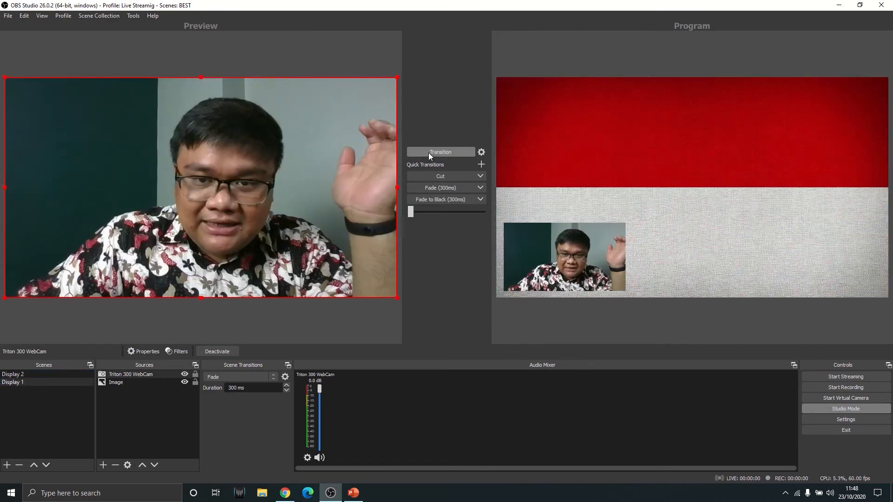
{"action": "left_click", "coordinate": [55, 382]}
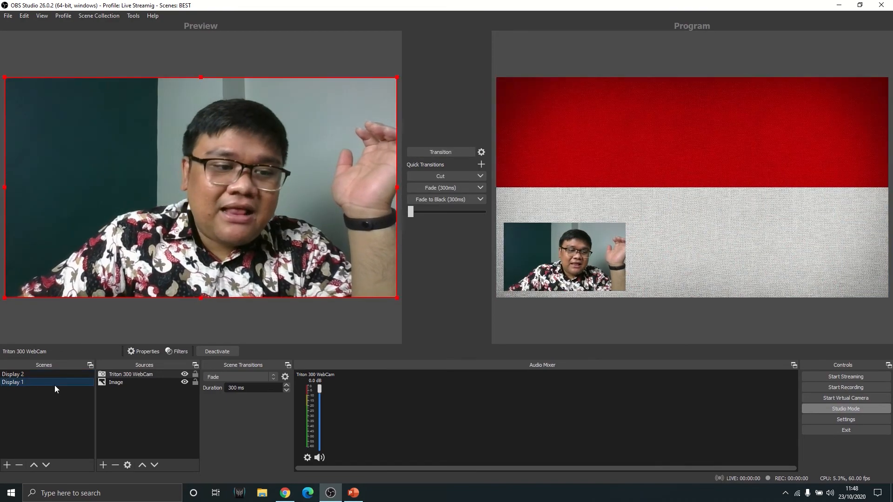
{"action": "left_click", "coordinate": [438, 153]}
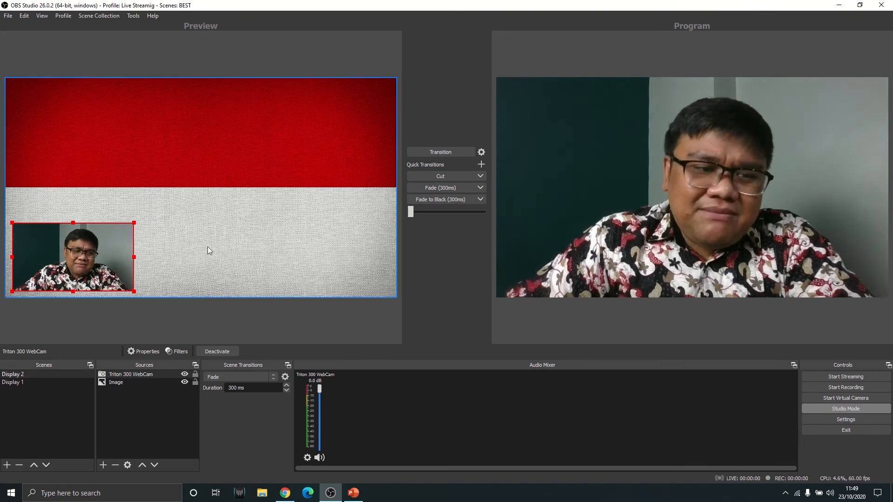
- Check Display 1 in the preview, load the Display 2 scene with the small webcam over the flag, and transition it to program
{"action": "left_click", "coordinate": [46, 383]}
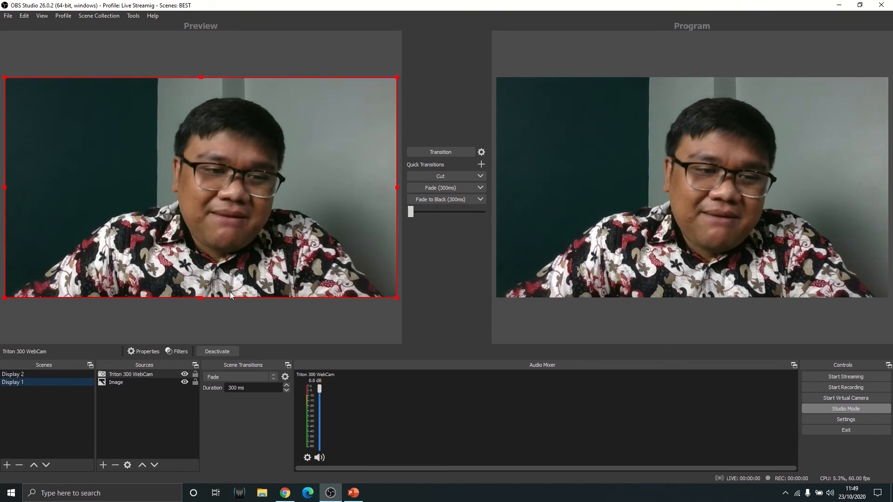
{"action": "left_click", "coordinate": [394, 79]}
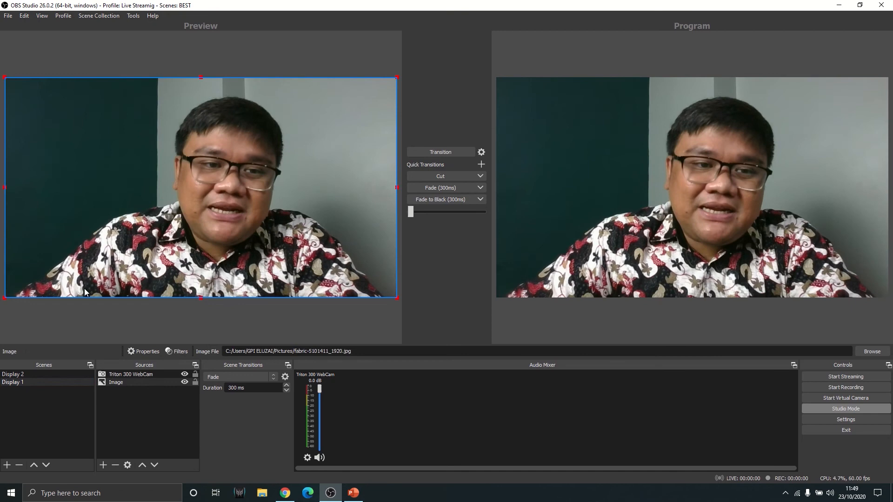
{"action": "left_click", "coordinate": [57, 374]}
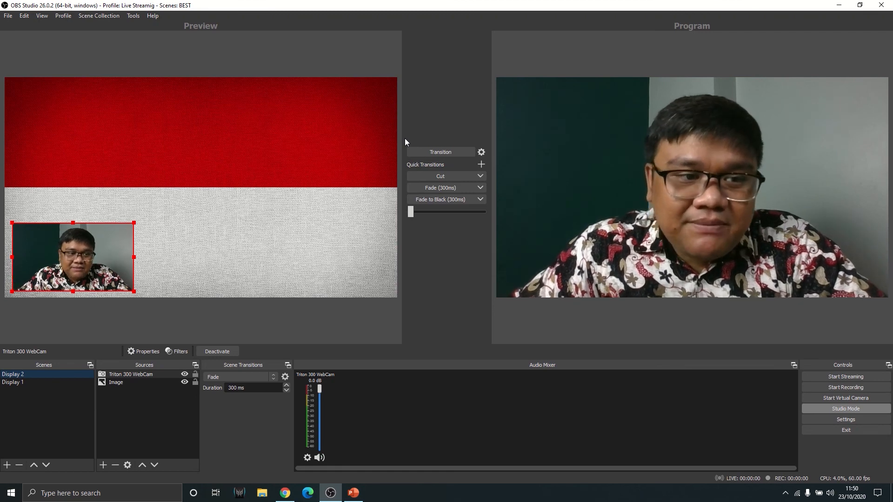
{"action": "left_click", "coordinate": [455, 152]}
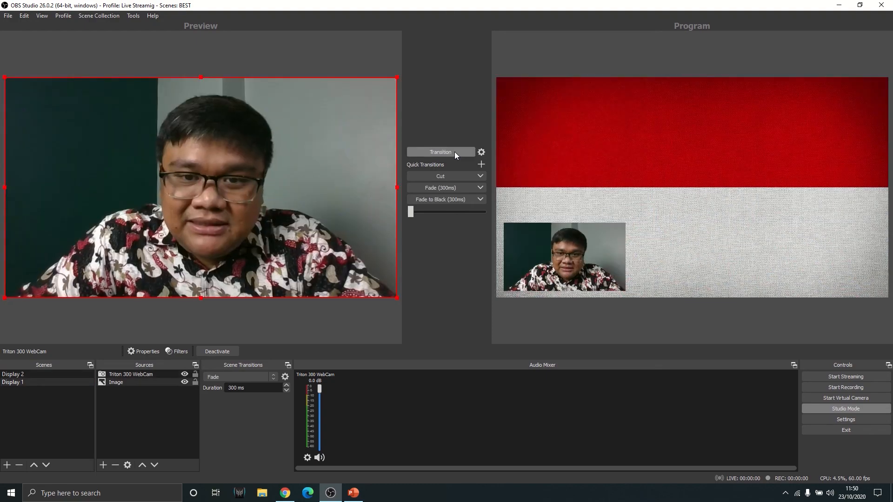